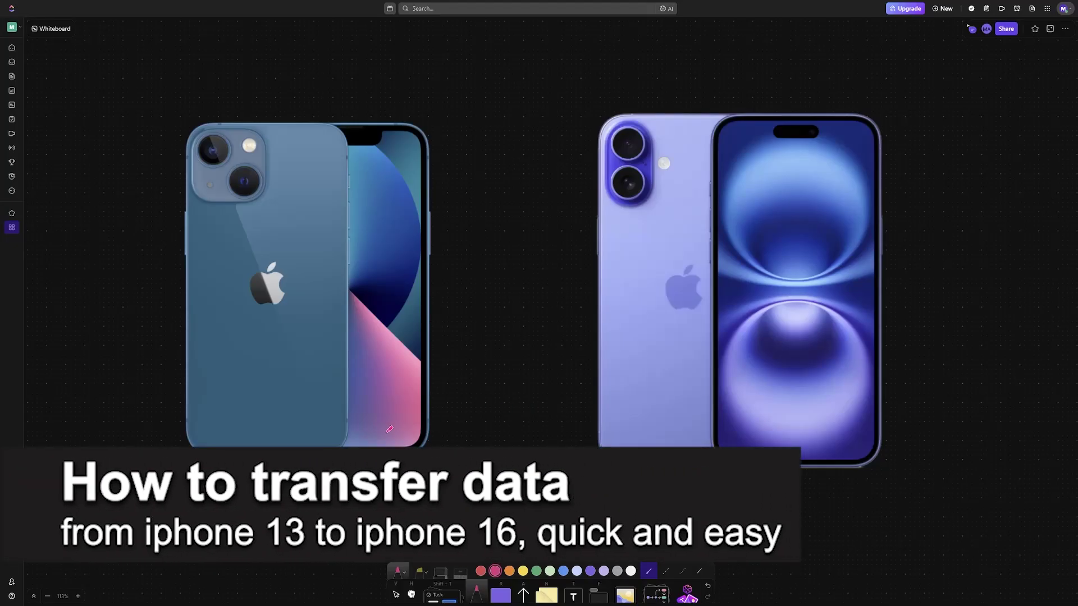
# Handwrite 13 and 16 in pink on the two phones and draw a curved arrow between them
pyautogui.moveTo(372, 407); pyautogui.dragTo(371, 443)
pyautogui.moveTo(627, 406)
pyautogui.mouseDown()
pyautogui.moveTo(627, 442)
pyautogui.moveTo(642, 426)
pyautogui.mouseUp()
pyautogui.moveTo(401, 463)
pyautogui.mouseDown()
pyautogui.moveTo(627, 486)
pyautogui.moveTo(626, 495)
pyautogui.mouseUp()
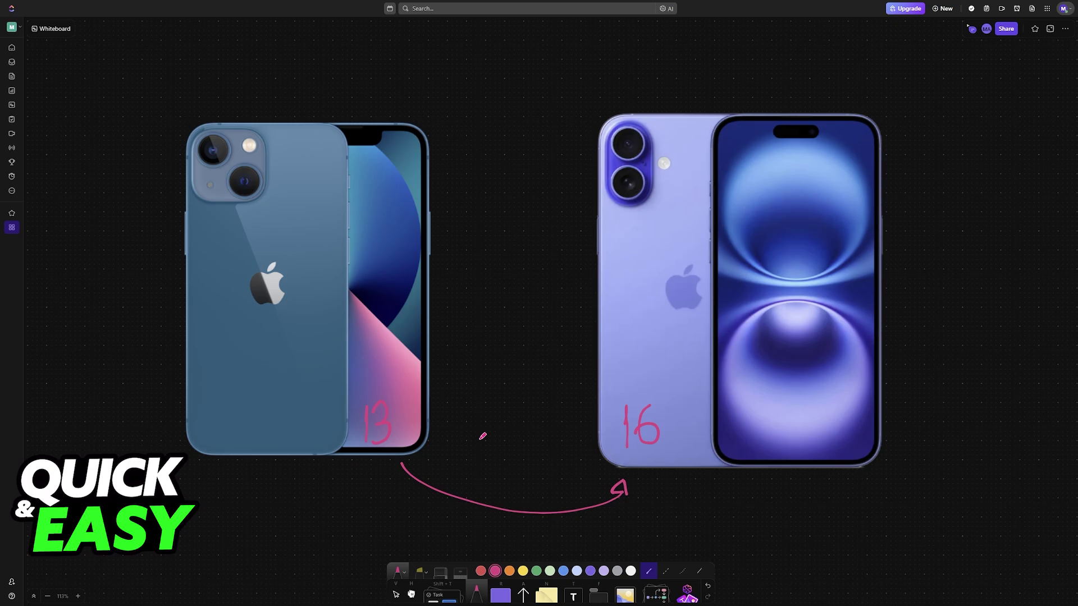
# Sketch a file between the phones, circle the 13, and write hello on the iPhone 16 screen
pyautogui.moveTo(515, 439)
pyautogui.mouseDown()
pyautogui.moveTo(519, 384)
pyautogui.moveTo(533, 433)
pyautogui.moveTo(510, 438)
pyautogui.moveTo(490, 434)
pyautogui.moveTo(491, 384)
pyautogui.moveTo(520, 387)
pyautogui.mouseUp()
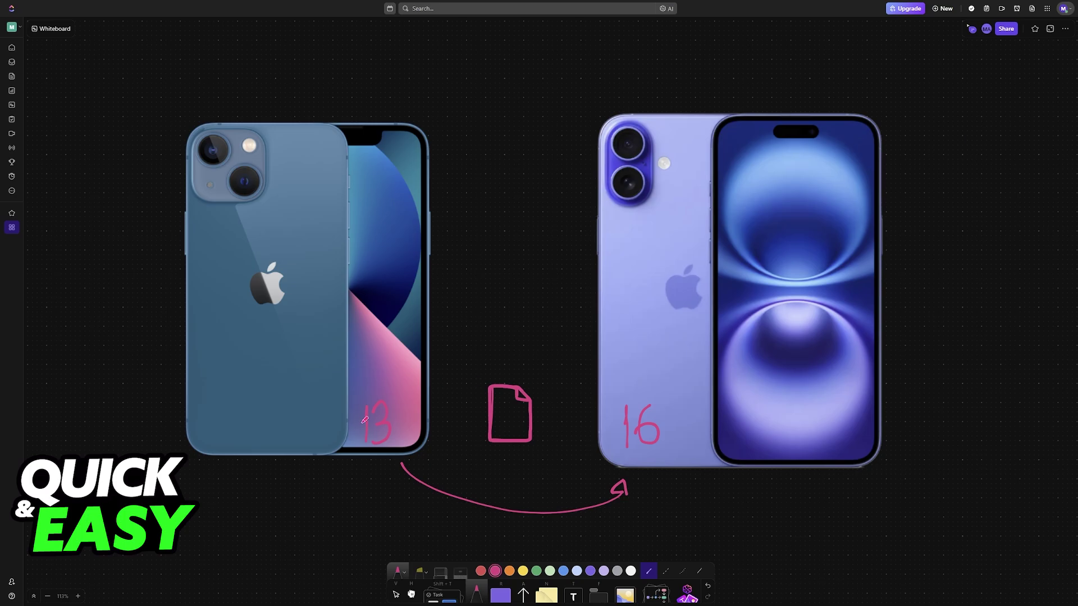
pyautogui.moveTo(365, 419)
pyautogui.mouseDown()
pyautogui.moveTo(379, 451)
pyautogui.moveTo(348, 405)
pyautogui.moveTo(344, 439)
pyautogui.mouseUp()
pyautogui.moveTo(766, 301)
pyautogui.mouseDown()
pyautogui.moveTo(780, 273)
pyautogui.moveTo(773, 313)
pyautogui.moveTo(794, 300)
pyautogui.moveTo(824, 303)
pyautogui.moveTo(820, 278)
pyautogui.moveTo(835, 301)
pyautogui.moveTo(856, 297)
pyautogui.mouseUp()
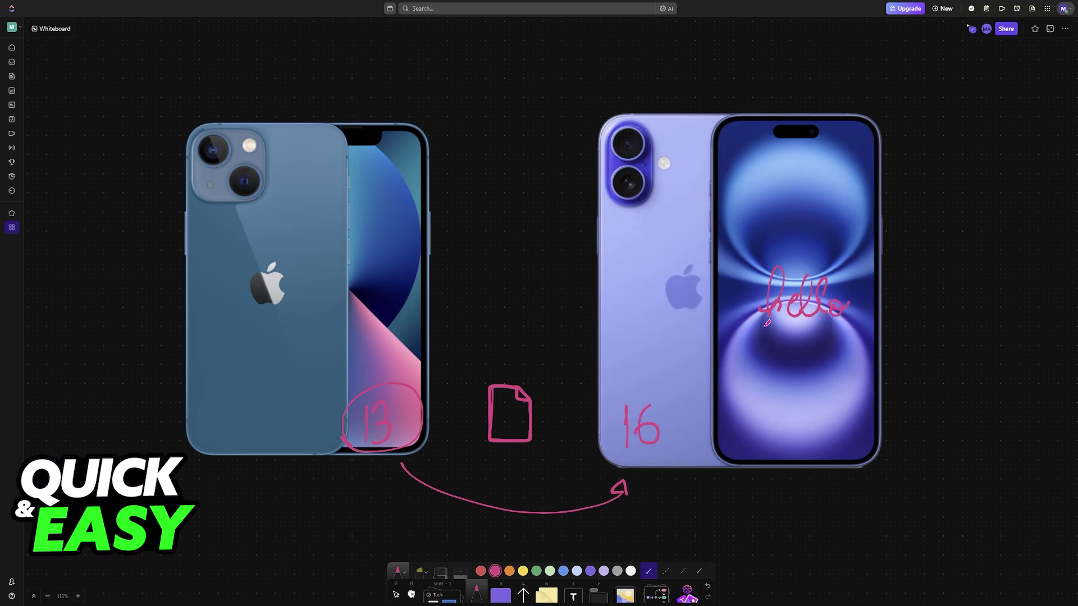
pyautogui.scroll(-5, 677, 407)
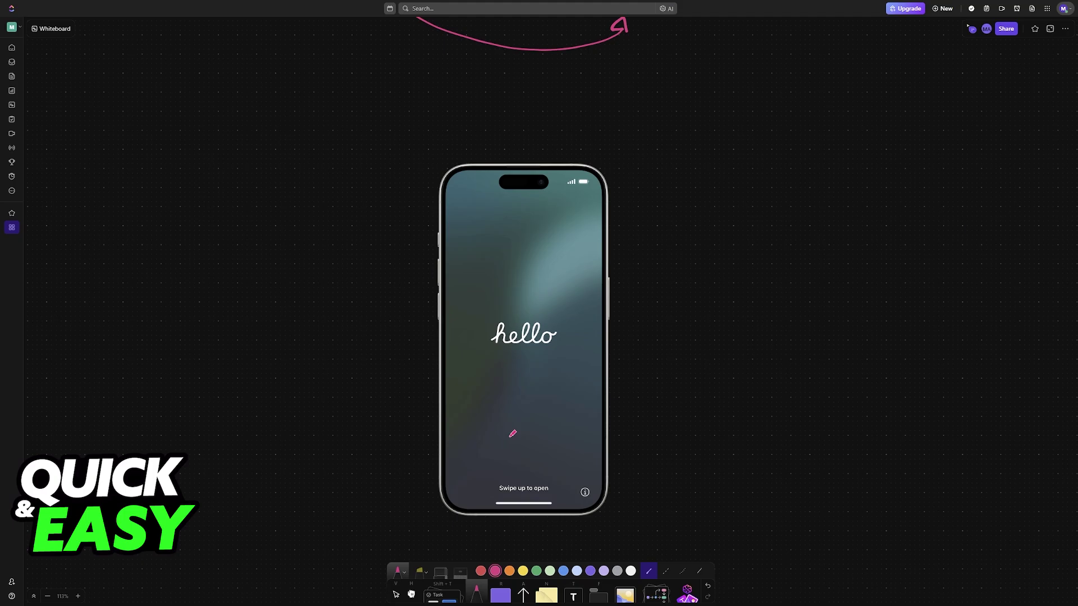
pyautogui.scroll(2, 513, 405)
pyautogui.scroll(2, 501, 400)
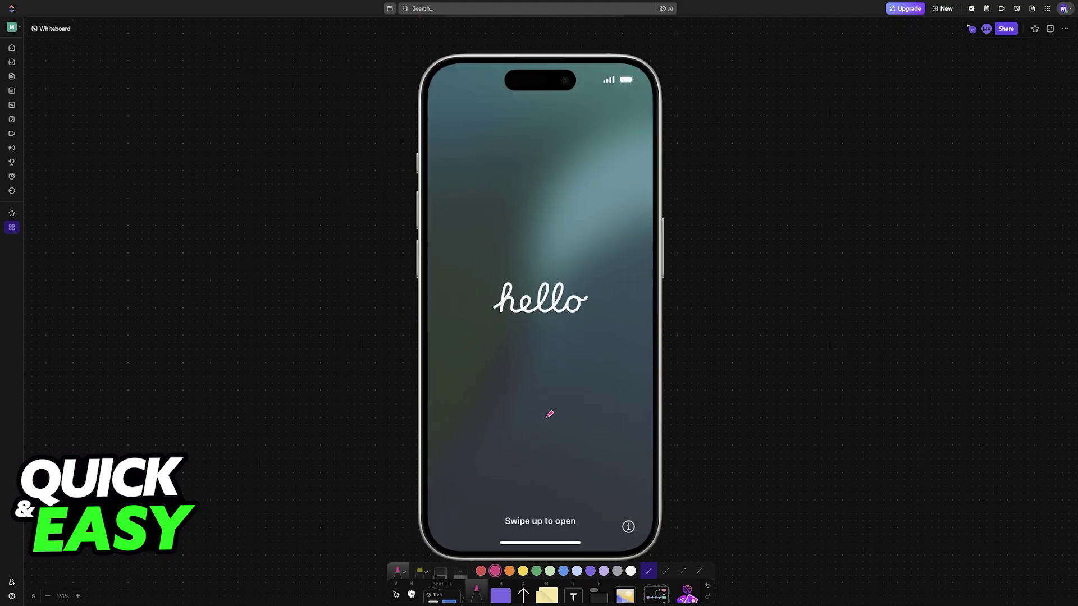
# Draw a pink underline beneath the printed hello on the lock-screen phone
pyautogui.moveTo(487, 328); pyautogui.dragTo(593, 315)
pyautogui.scroll(4, 590, 367)
pyautogui.scroll(3, 581, 368)
pyautogui.moveTo(341, 325)
pyautogui.mouseDown()
pyautogui.moveTo(359, 356)
pyautogui.moveTo(337, 319)
pyautogui.mouseUp()
pyautogui.moveTo(443, 340); pyautogui.dragTo(468, 369)
pyautogui.moveTo(479, 327); pyautogui.dragTo(491, 372)
pyautogui.scroll(-5, 568, 318)
pyautogui.scroll(-5, 568, 318)
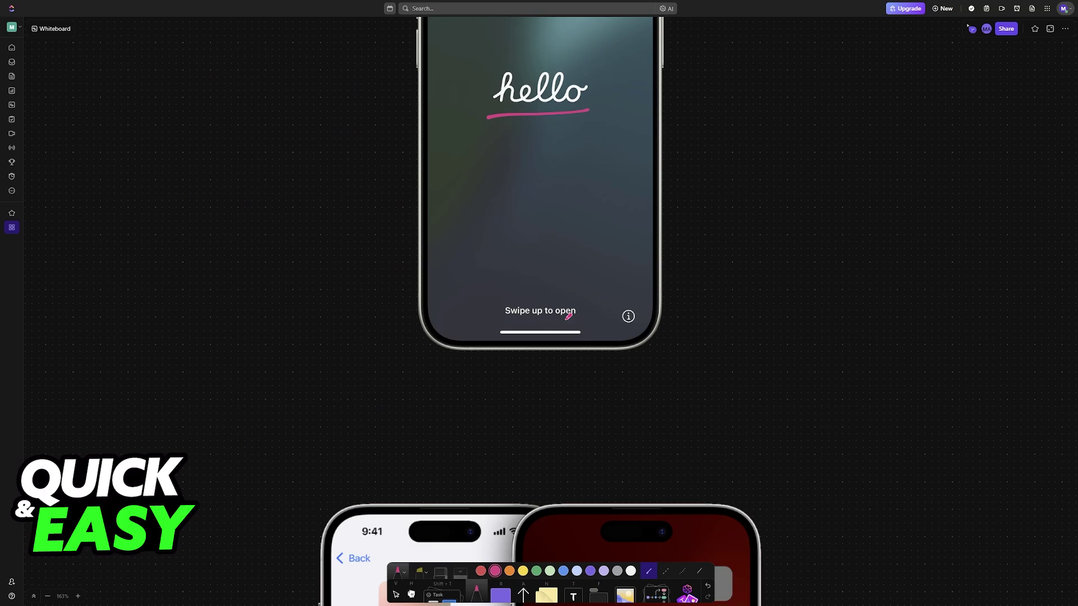
pyautogui.scroll(-5, 568, 318)
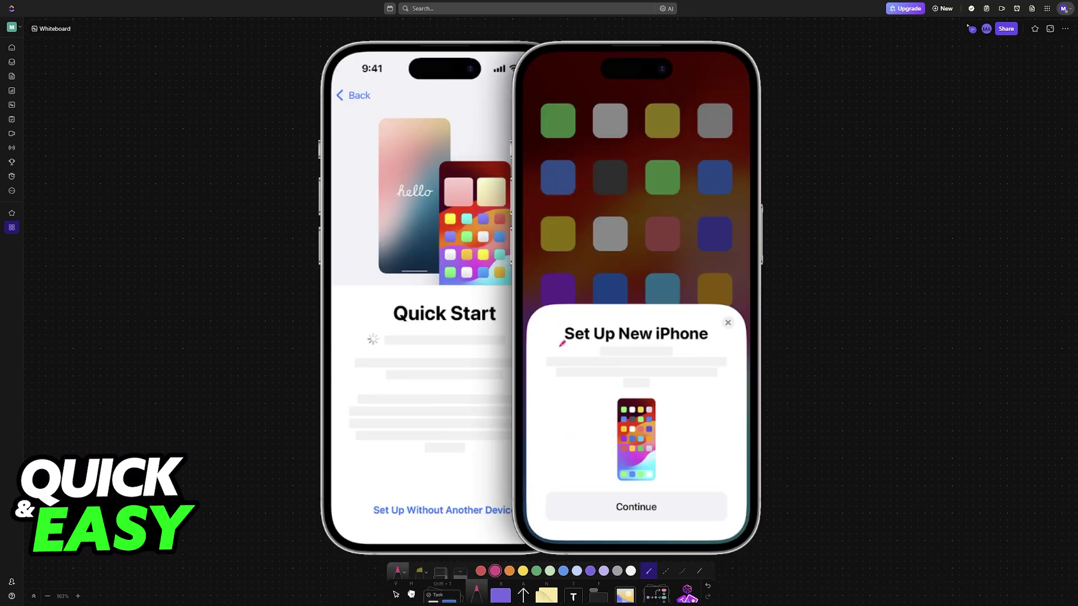
# Bracket and underline the Set Up New iPhone title, and circle Continue
pyautogui.moveTo(562, 348); pyautogui.dragTo(562, 322)
pyautogui.moveTo(714, 349); pyautogui.dragTo(717, 321)
pyautogui.moveTo(564, 352); pyautogui.dragTo(716, 349)
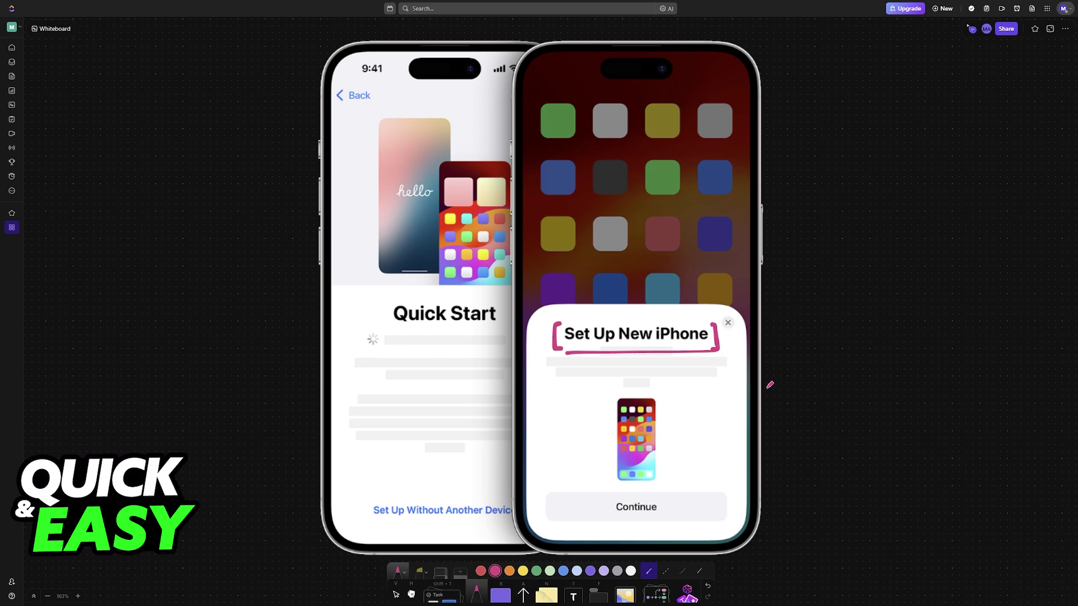
pyautogui.moveTo(611, 503); pyautogui.dragTo(608, 500)
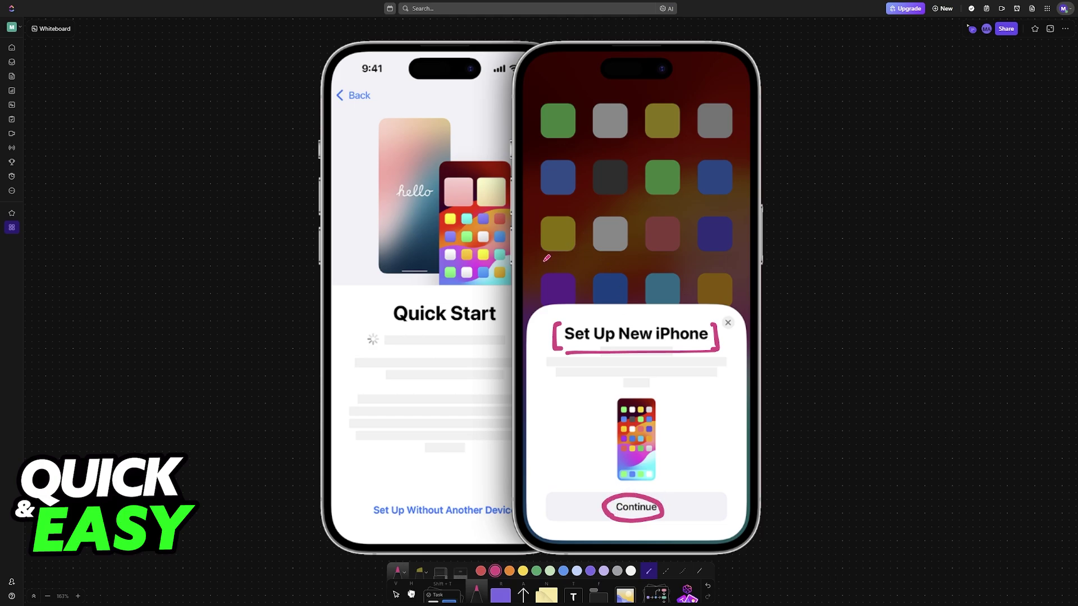
# Bracket both edges of the app grid, add a curved arrow onto it, and ring the title
pyautogui.moveTo(544, 263); pyautogui.dragTo(537, 88)
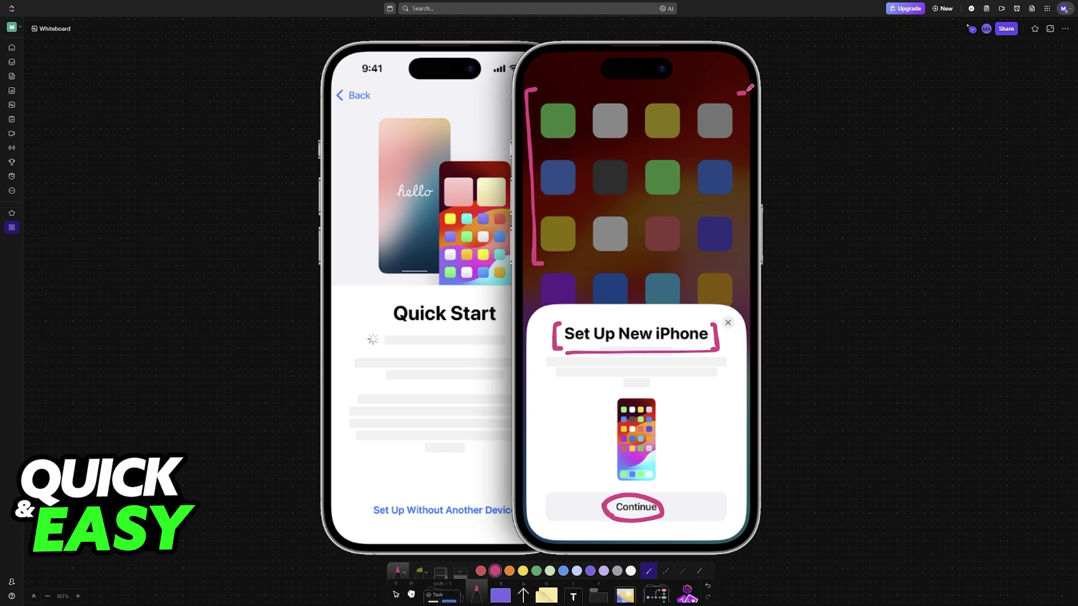
pyautogui.moveTo(746, 91); pyautogui.dragTo(731, 258)
pyautogui.moveTo(533, 184); pyautogui.dragTo(496, 226)
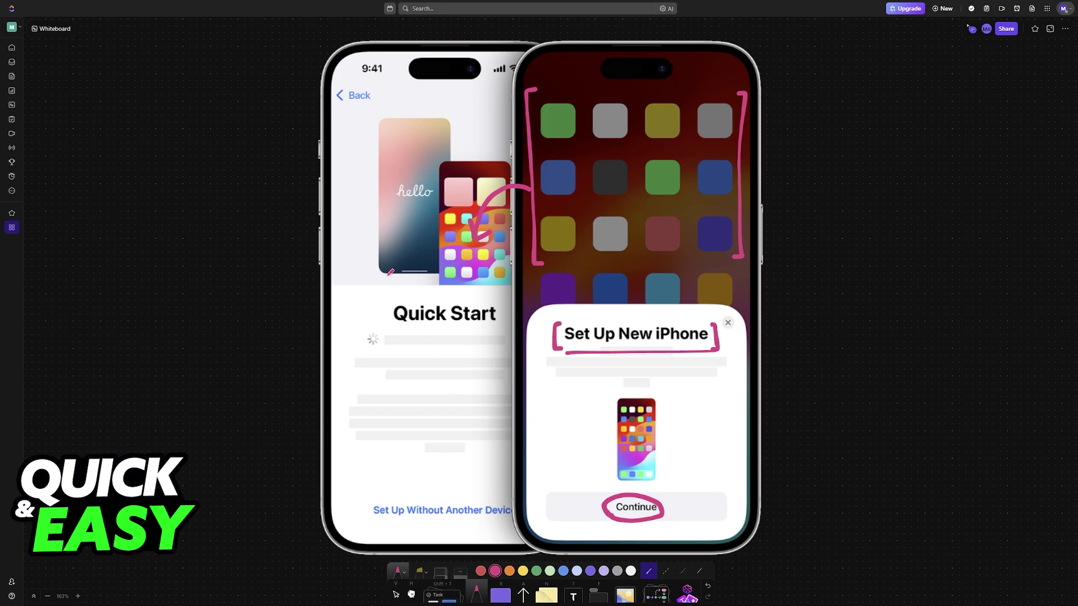
pyautogui.moveTo(597, 337)
pyautogui.mouseDown()
pyautogui.moveTo(724, 345)
pyautogui.moveTo(729, 318)
pyautogui.mouseUp()
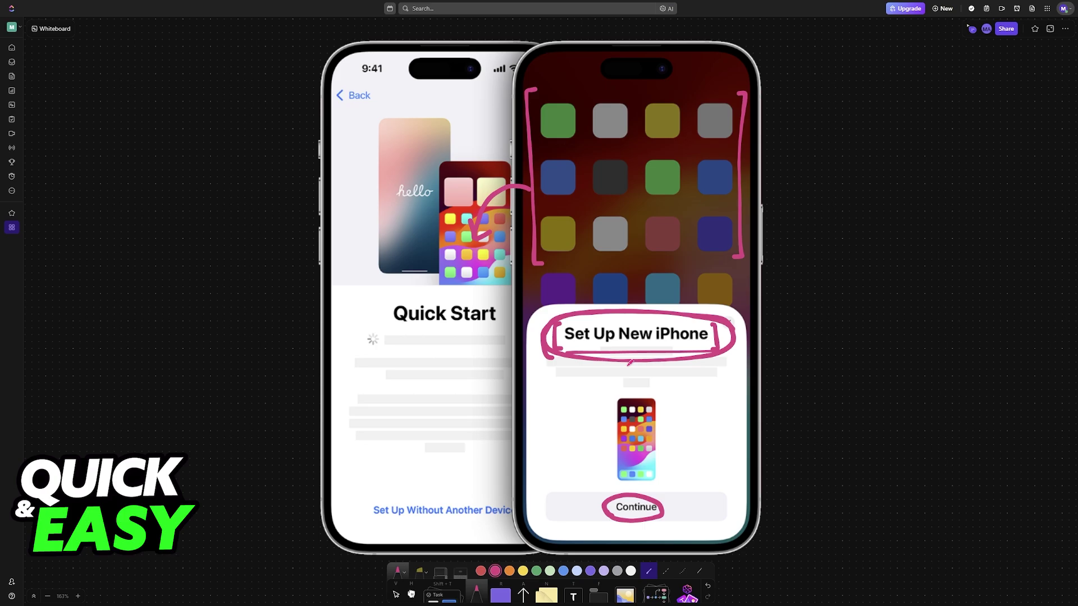
pyautogui.moveTo(547, 352); pyautogui.dragTo(691, 354)
pyautogui.scroll(-3, 558, 348)
pyautogui.scroll(-3, 557, 348)
pyautogui.scroll(-3, 556, 352)
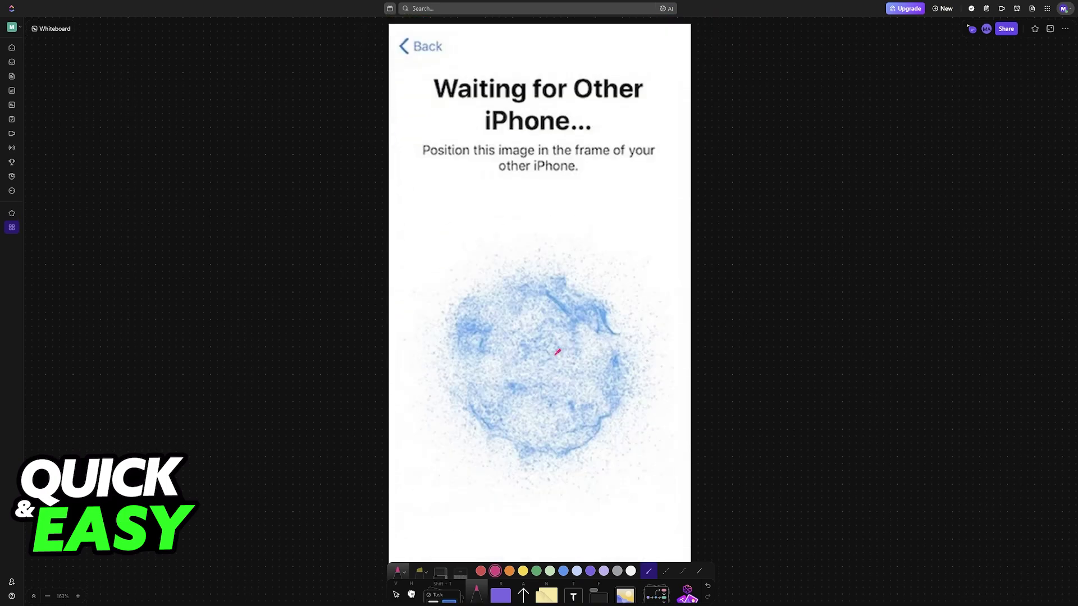
pyautogui.scroll(-1, 540, 436)
pyautogui.scroll(-1, 539, 430)
pyautogui.moveTo(457, 352)
pyautogui.mouseDown()
pyautogui.moveTo(498, 404)
pyautogui.moveTo(562, 284)
pyautogui.moveTo(466, 389)
pyautogui.mouseUp()
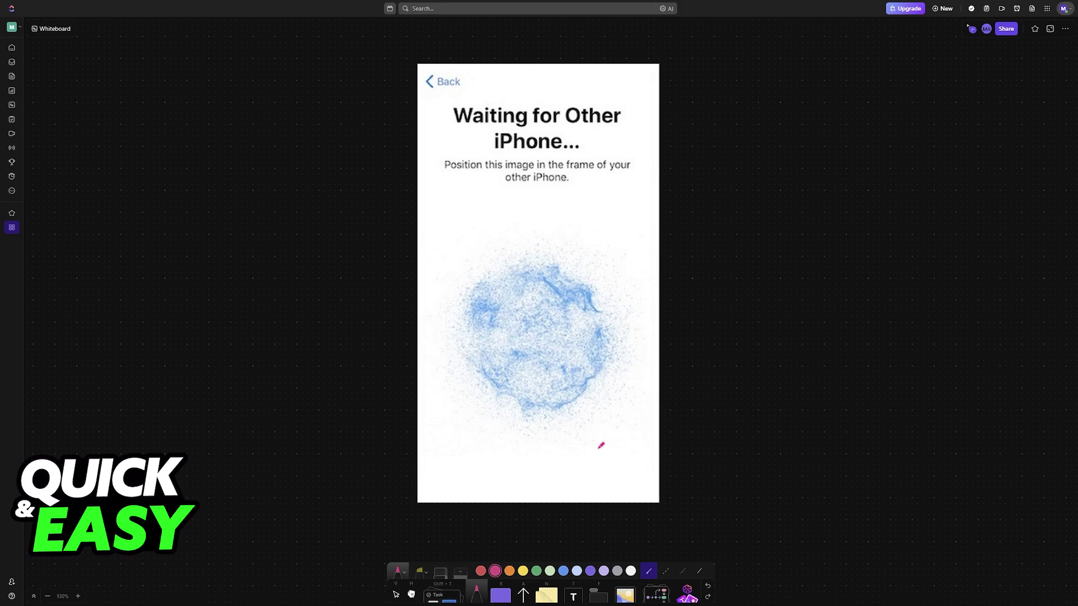
# Sketch a pink camera body with a lens below the blue sphere
pyautogui.moveTo(603, 454)
pyautogui.mouseDown()
pyautogui.moveTo(584, 441)
pyautogui.moveTo(627, 419)
pyautogui.moveTo(629, 448)
pyautogui.moveTo(595, 436)
pyautogui.moveTo(620, 428)
pyautogui.moveTo(595, 438)
pyautogui.moveTo(611, 443)
pyautogui.moveTo(616, 428)
pyautogui.moveTo(603, 435)
pyautogui.mouseUp()
pyautogui.moveTo(622, 421)
pyautogui.mouseDown()
pyautogui.moveTo(540, 423)
pyautogui.moveTo(550, 426)
pyautogui.mouseUp()
pyautogui.scroll(-5, 580, 427)
pyautogui.scroll(-5, 580, 428)
pyautogui.scroll(-1, 573, 419)
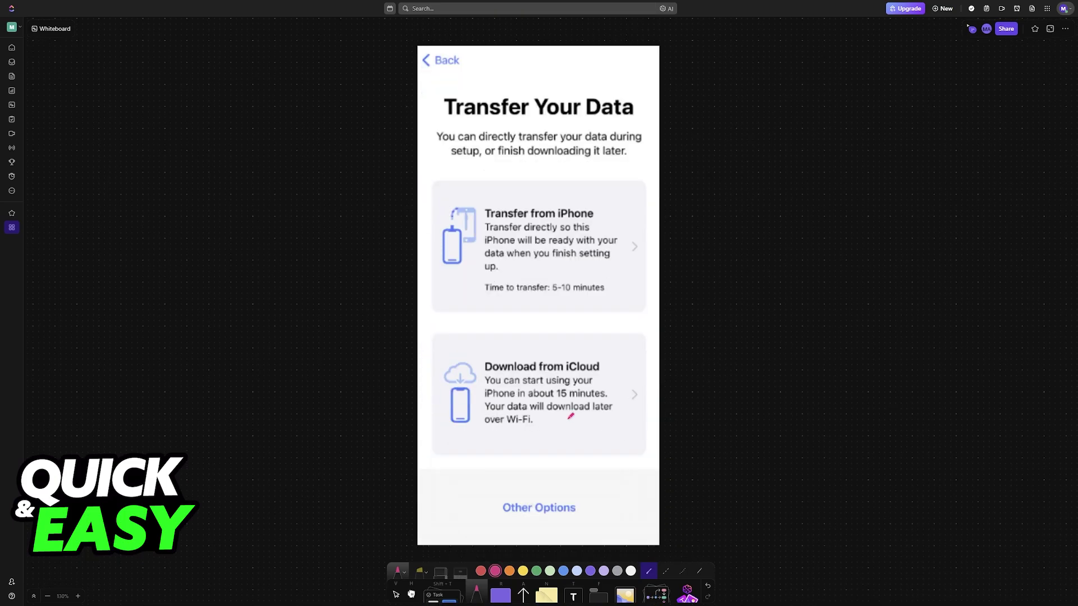
# Doodle an arrow, phone and signal waves by Transfer from iPhone, plus a downward arrow and phone by iCloud
pyautogui.moveTo(371, 286)
pyautogui.mouseDown()
pyautogui.moveTo(371, 229)
pyautogui.moveTo(403, 226)
pyautogui.moveTo(404, 240)
pyautogui.mouseUp()
pyautogui.moveTo(368, 336)
pyautogui.mouseDown()
pyautogui.moveTo(366, 306)
pyautogui.moveTo(385, 320)
pyautogui.moveTo(360, 333)
pyautogui.moveTo(371, 295)
pyautogui.moveTo(386, 294)
pyautogui.moveTo(389, 329)
pyautogui.mouseUp()
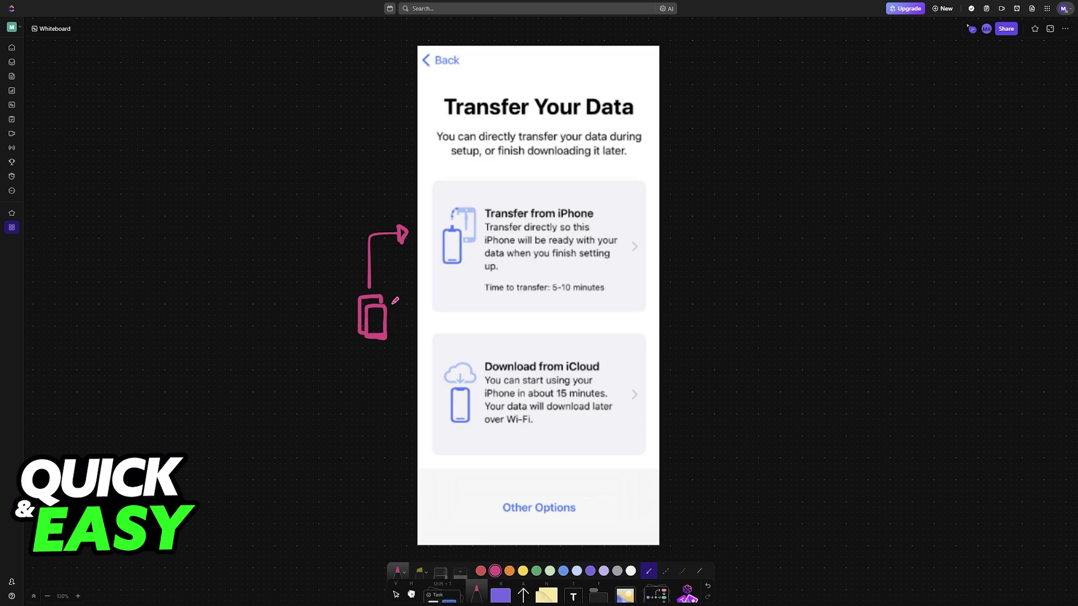
pyautogui.moveTo(392, 308); pyautogui.dragTo(409, 330)
pyautogui.moveTo(405, 379)
pyautogui.mouseDown()
pyautogui.moveTo(404, 413)
pyautogui.moveTo(409, 402)
pyautogui.mouseUp()
pyautogui.moveTo(408, 453)
pyautogui.mouseDown()
pyautogui.moveTo(418, 430)
pyautogui.moveTo(412, 451)
pyautogui.moveTo(394, 431)
pyautogui.moveTo(416, 412)
pyautogui.moveTo(417, 442)
pyautogui.moveTo(416, 412)
pyautogui.mouseUp()
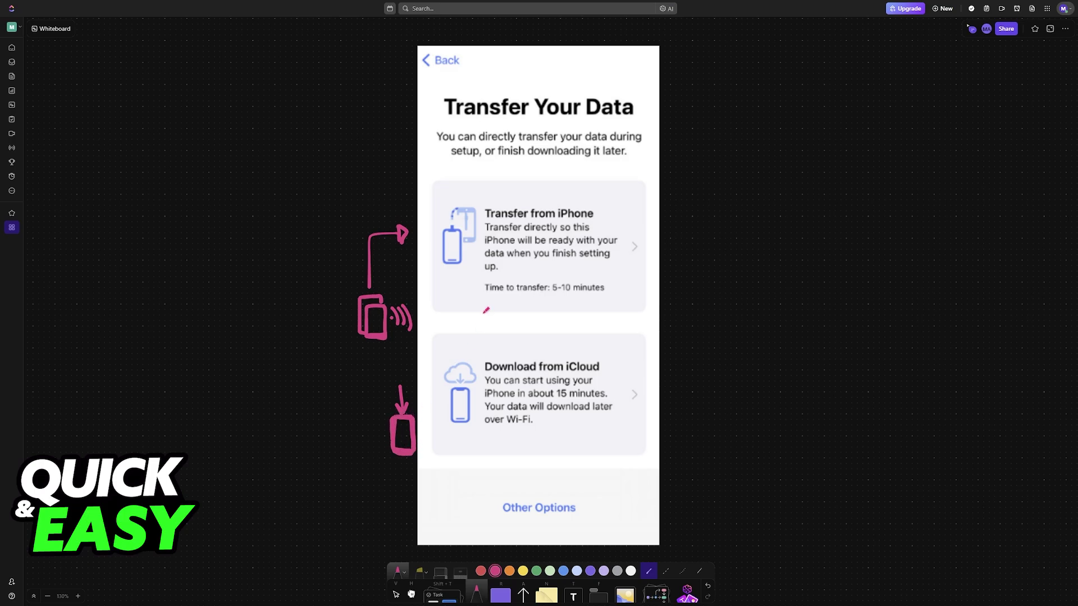